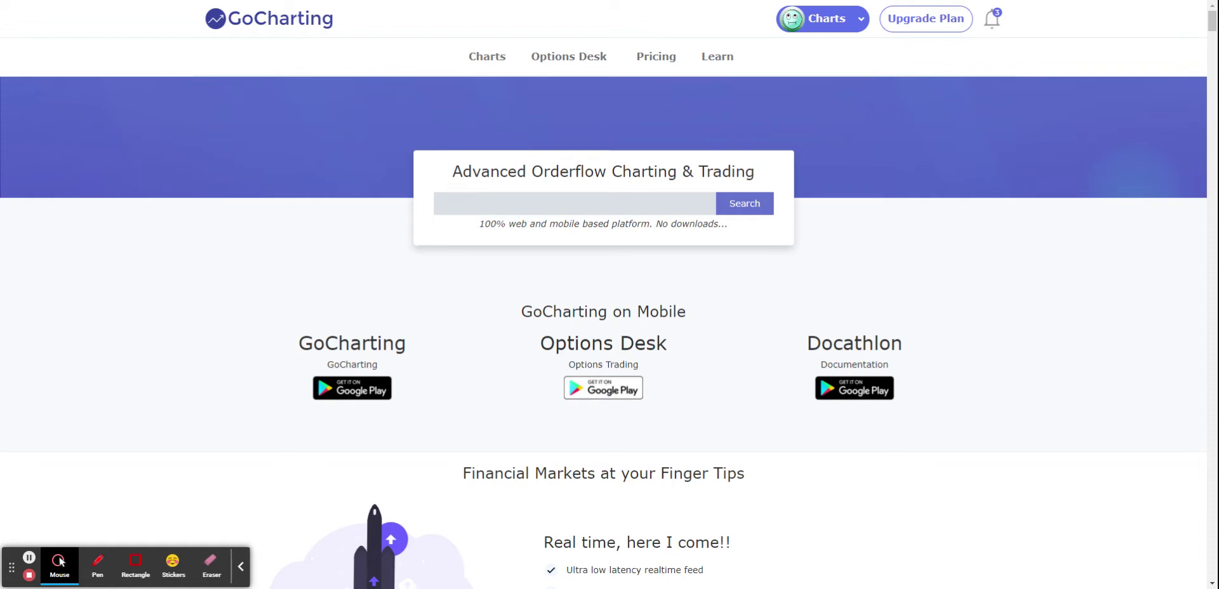
# Step: Search the home page for SAIL and open the NSE SAIL 30-minute chart
pyautogui.click(530, 209)
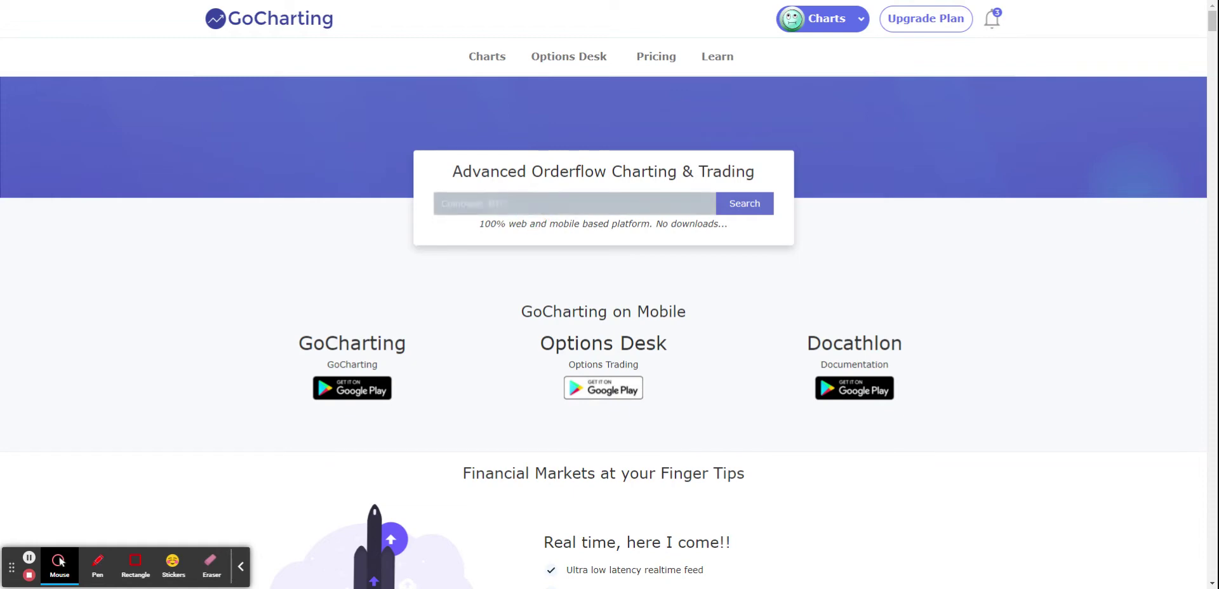
pyautogui.write('SAIL')
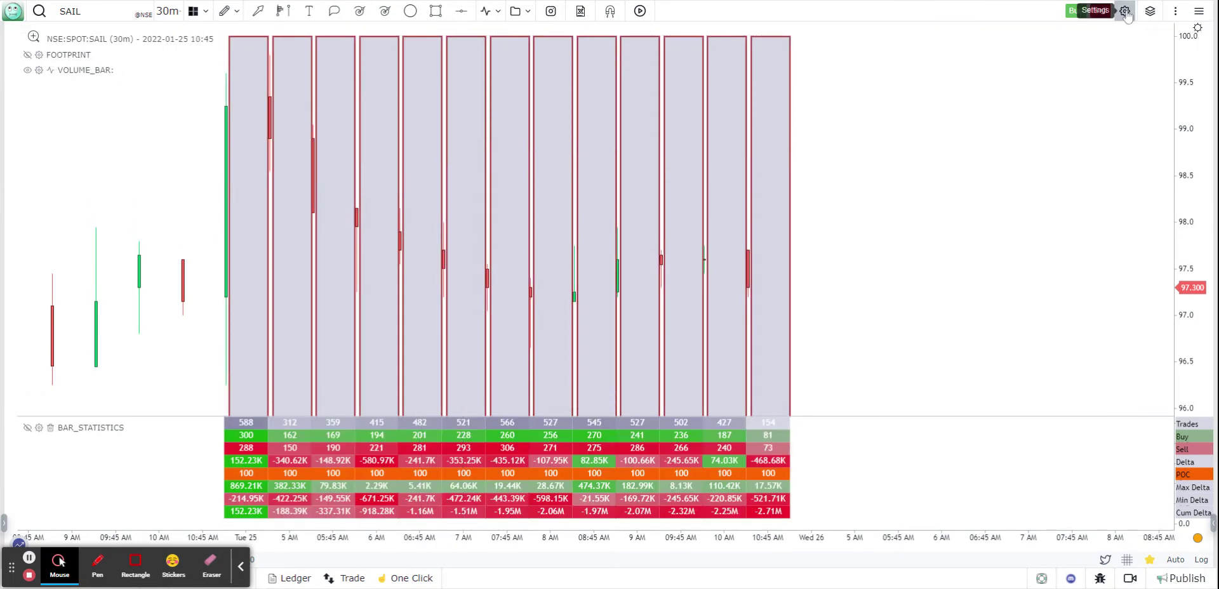
# Step: Enable Auto Mode for cluster block sizing in the Orderflow chart settings
pyautogui.click(1126, 11)
pyautogui.click(130, 178)
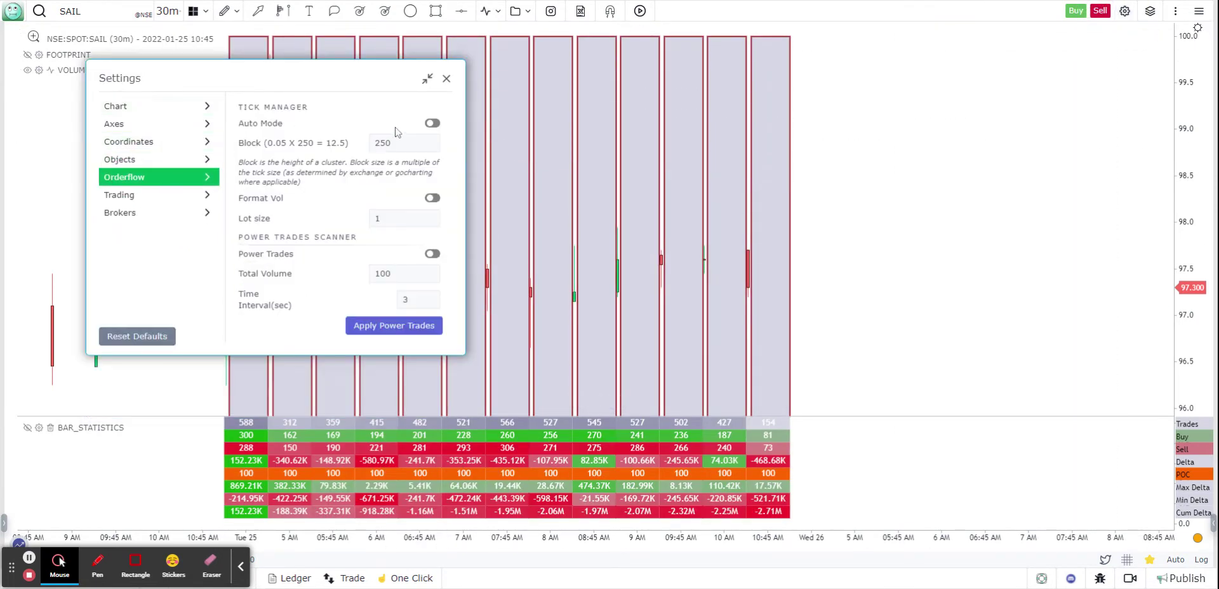
pyautogui.click(433, 124)
pyautogui.click(446, 79)
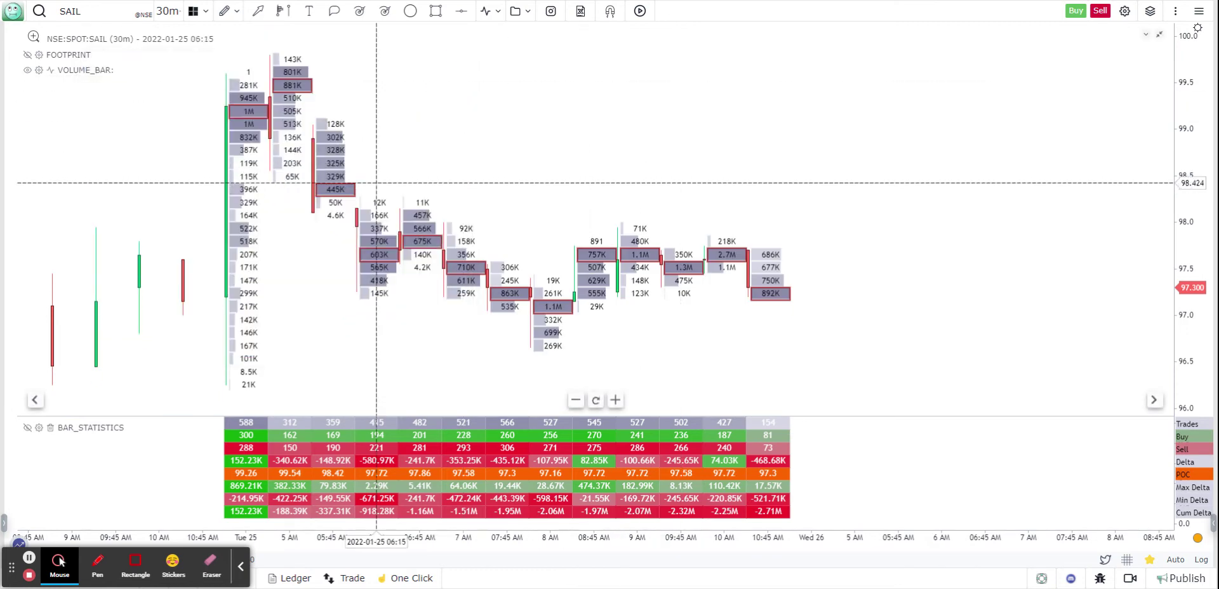
# Step: Pan the chart left and remove the BAR_STATISTICS pane
pyautogui.moveTo(377, 183); pyautogui.dragTo(329, 180)
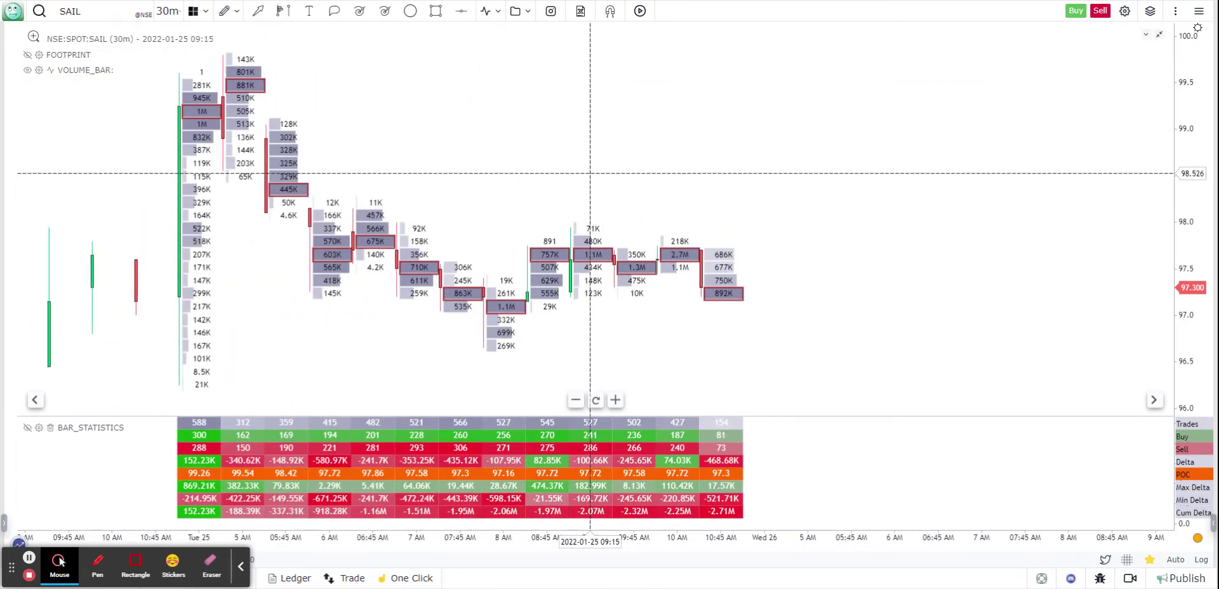
pyautogui.moveTo(534, 184); pyautogui.dragTo(428, 184)
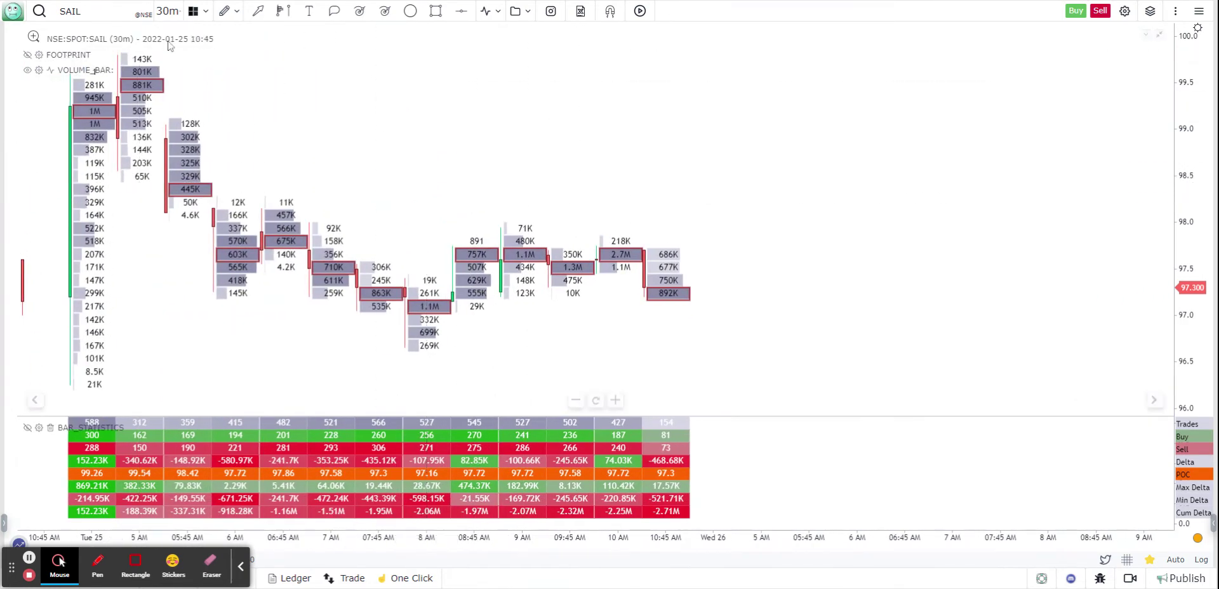
pyautogui.moveTo(462, 153); pyautogui.dragTo(428, 168)
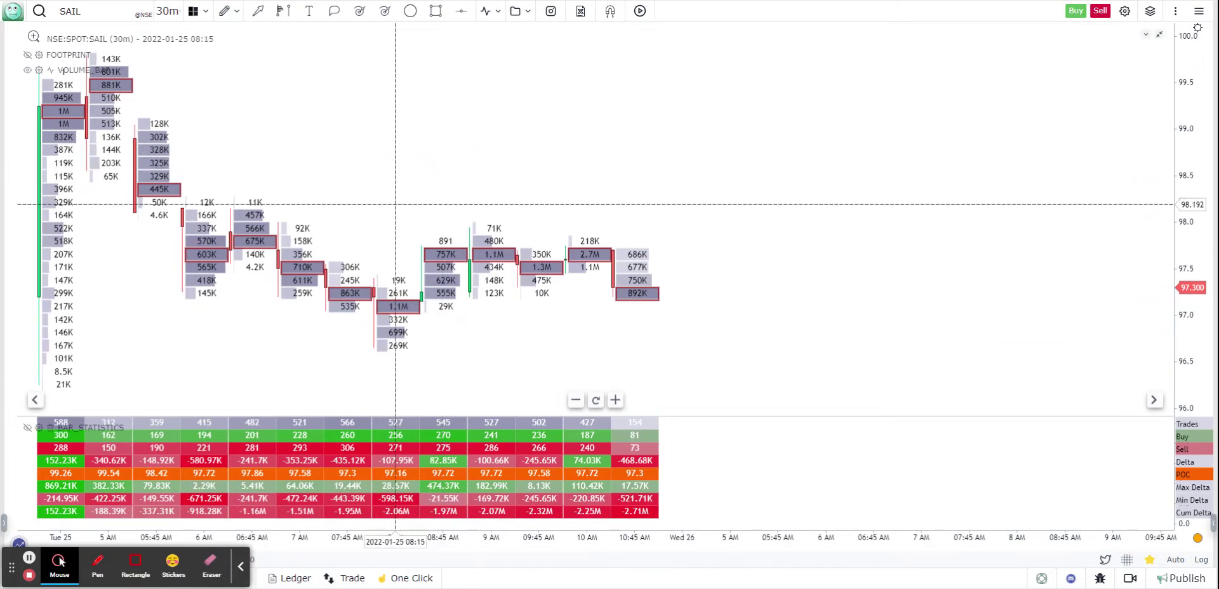
pyautogui.click(51, 432)
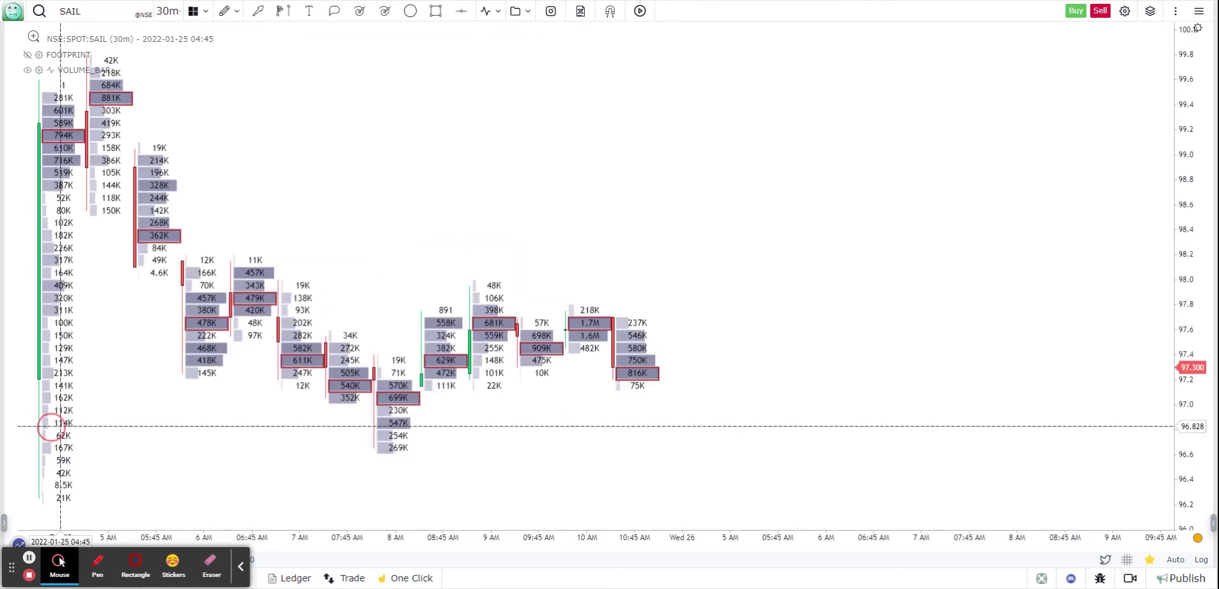
# Step: Switch the chart type to Hollow Candle and zoom out to show earlier days
pyautogui.click(205, 15)
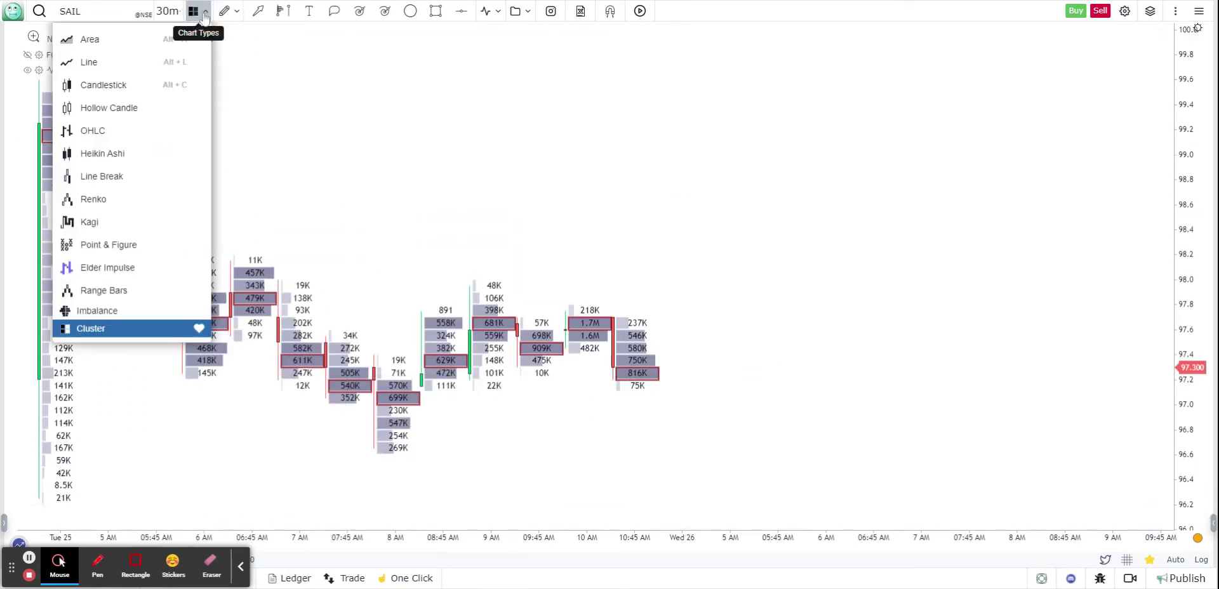
pyautogui.click(95, 108)
pyautogui.scroll(-6, 526, 182)
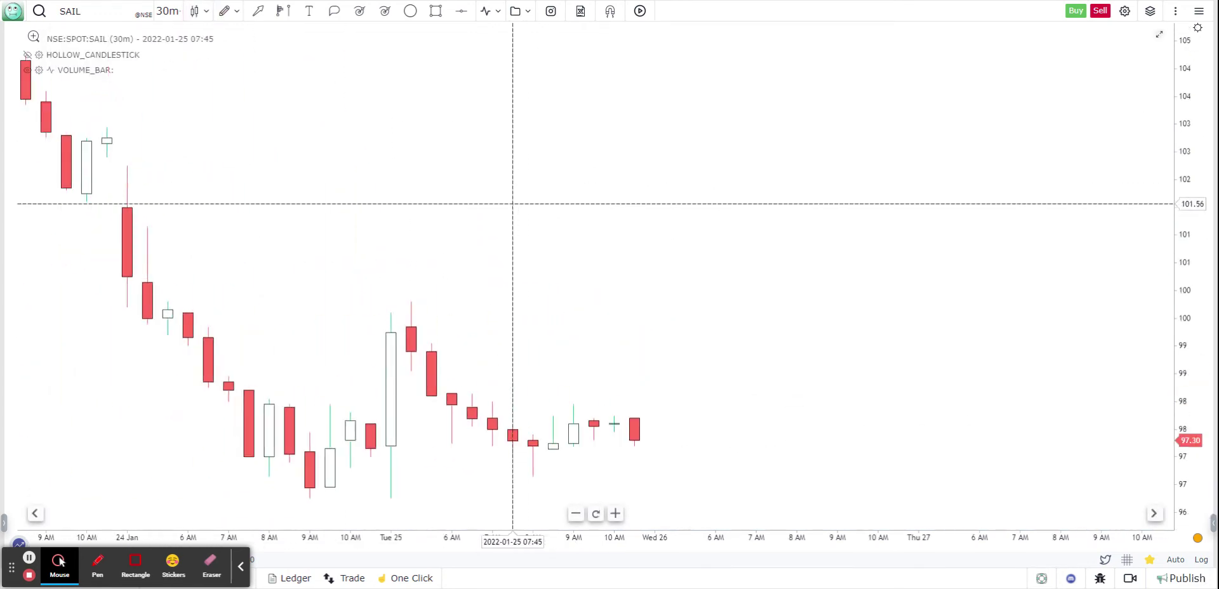
pyautogui.scroll(-3, 515, 209)
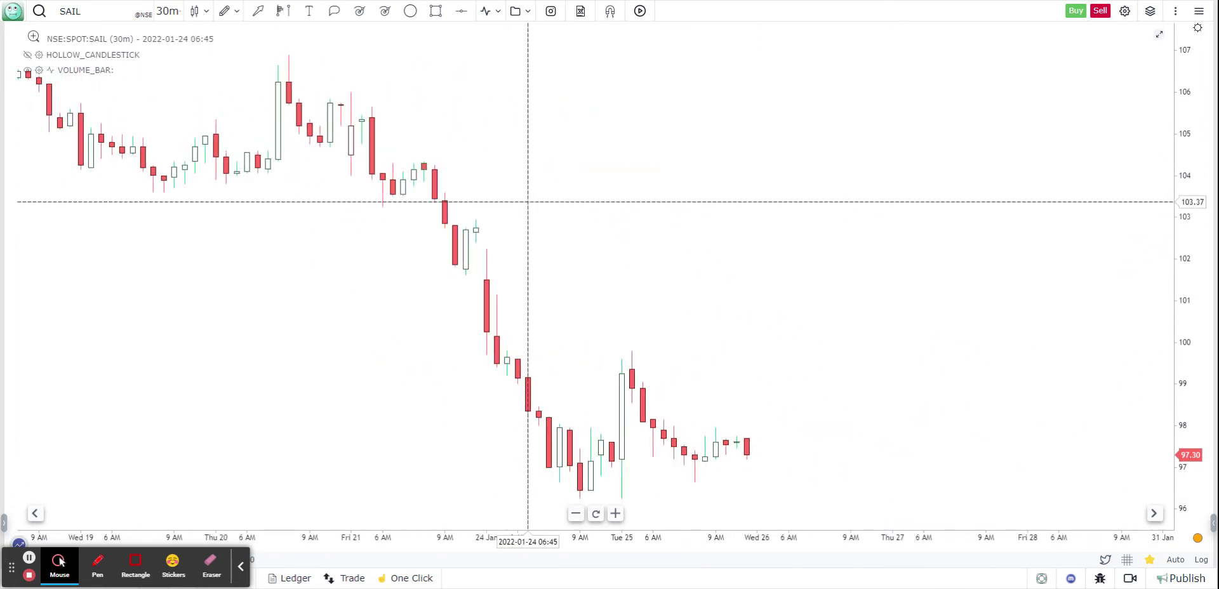
# Step: From the side panel's App Store, connect ICICI Direct as the broker
pyautogui.click(383, 218)
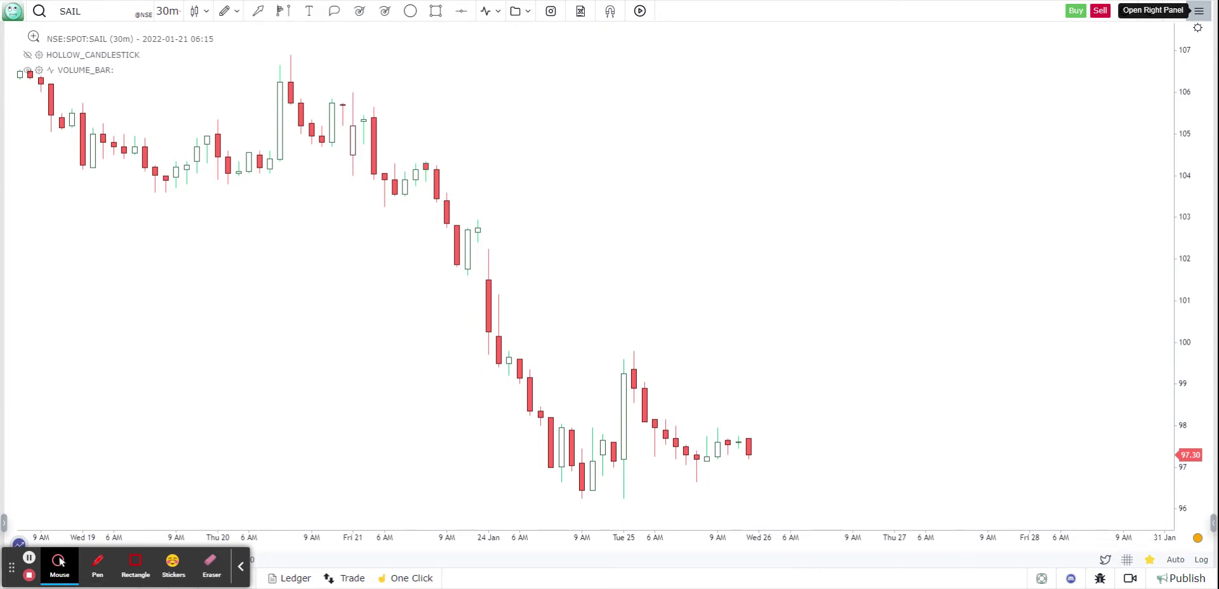
pyautogui.click(1199, 11)
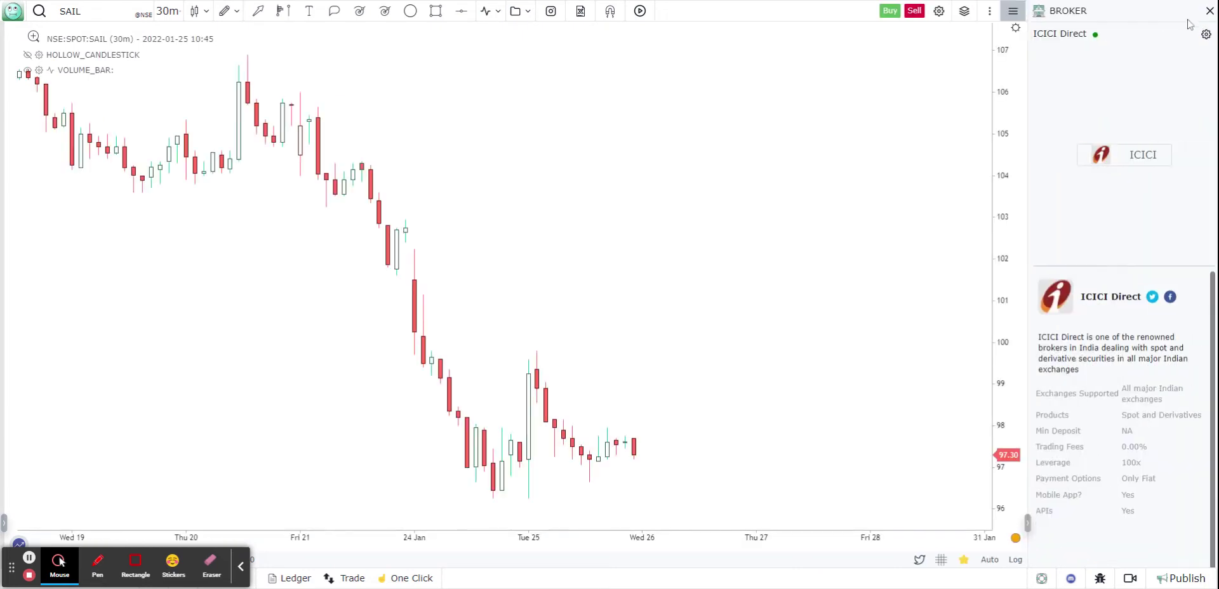
pyautogui.click(1013, 11)
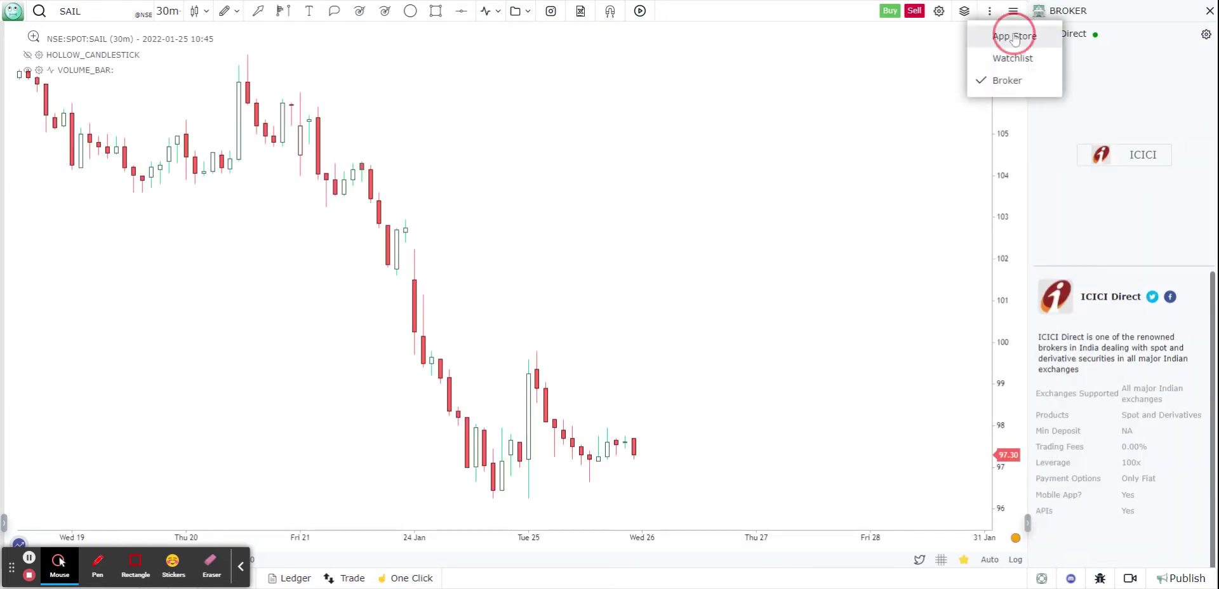
pyautogui.click(1012, 32)
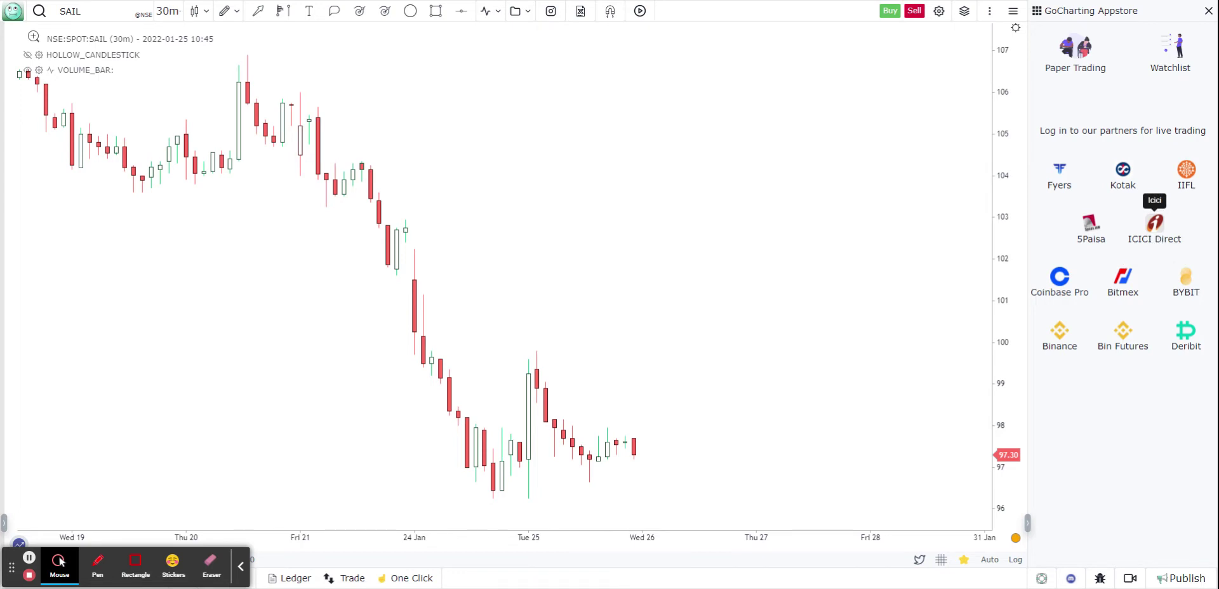
pyautogui.click(1155, 236)
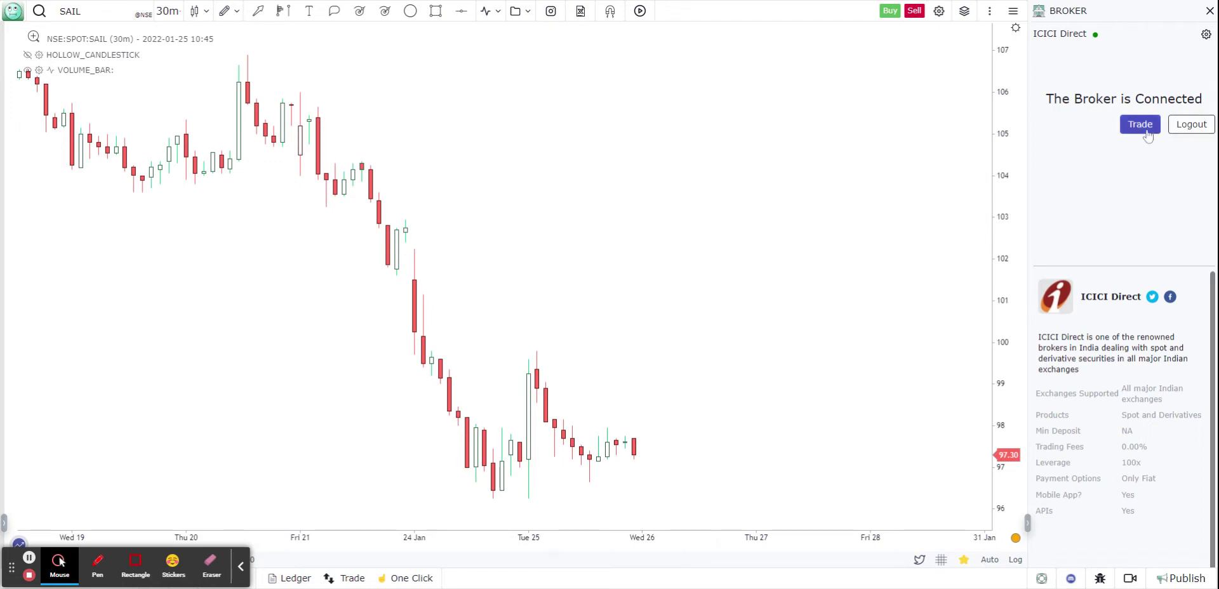
# Step: Close the Trading and Broker panels and stretch the price scale down to 91
pyautogui.click(1141, 125)
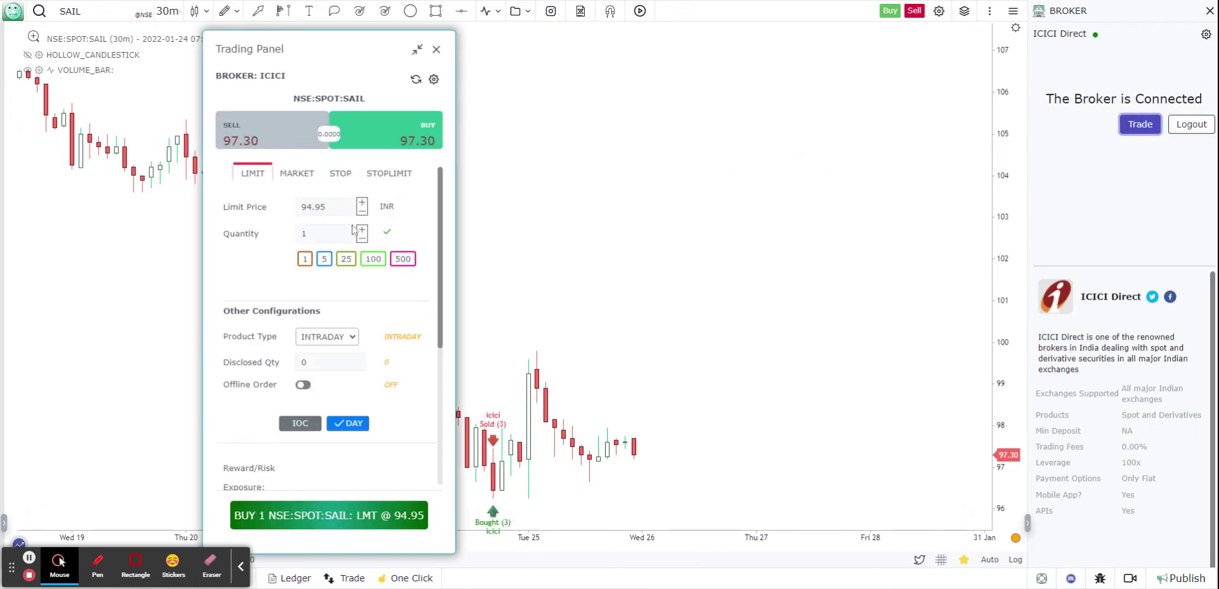
pyautogui.click(436, 49)
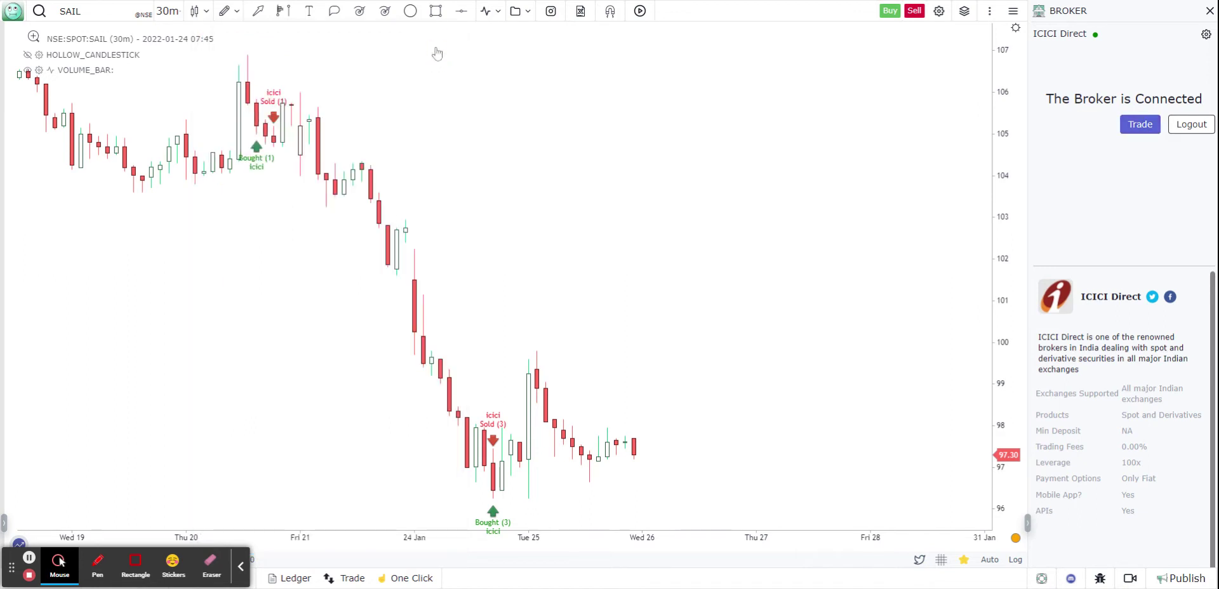
pyautogui.click(1210, 10)
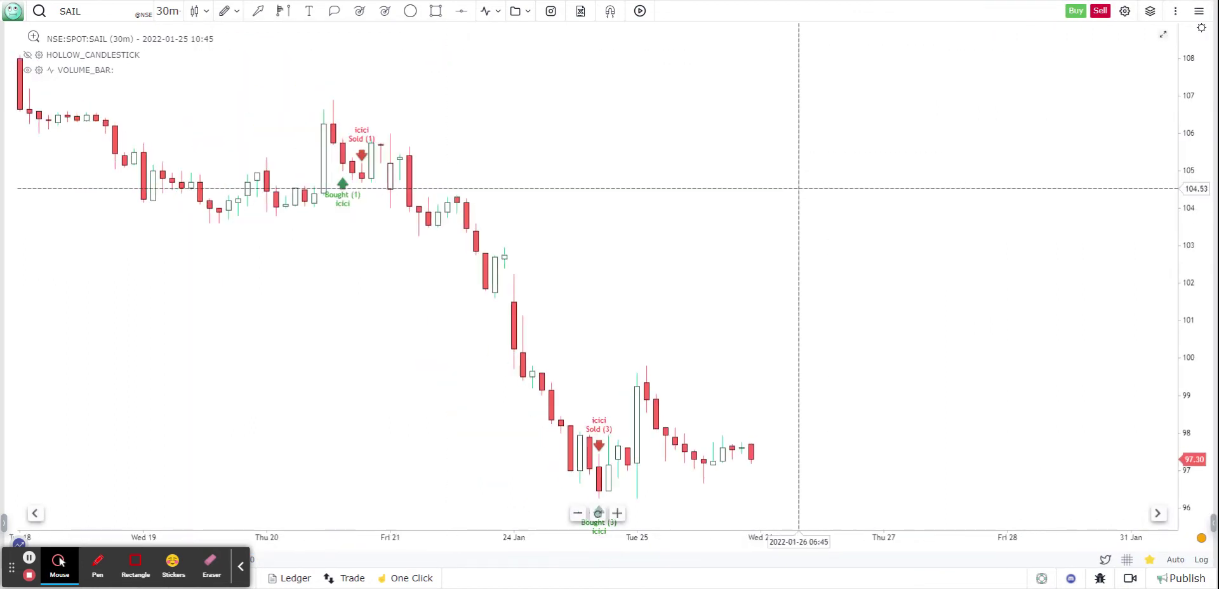
pyautogui.moveTo(1210, 149); pyautogui.dragTo(1189, 190)
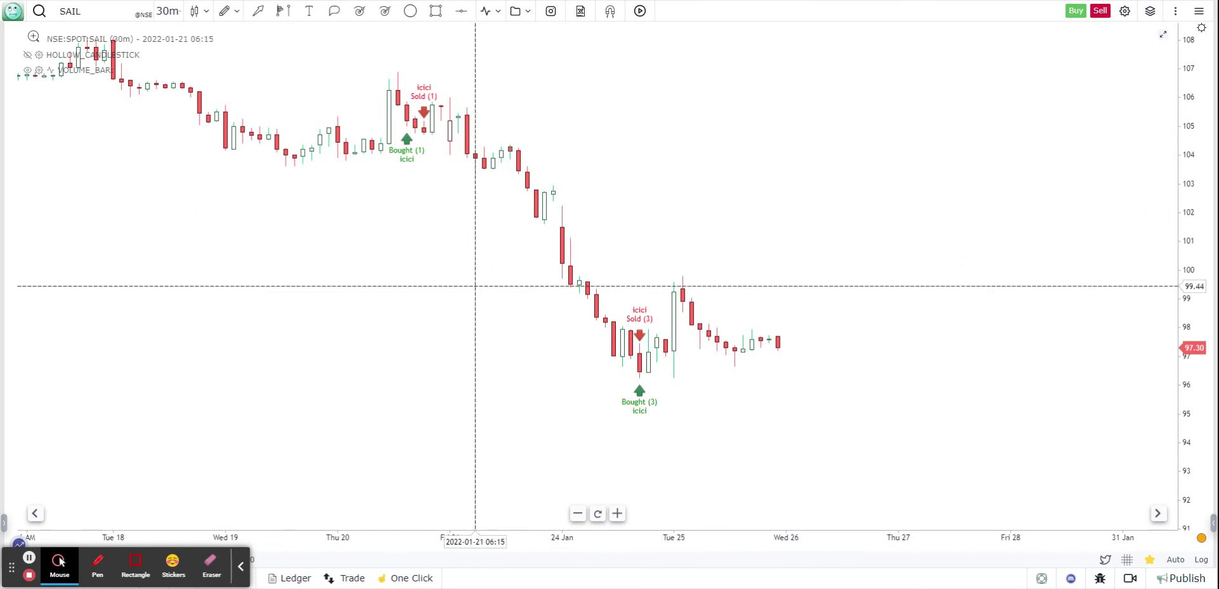
pyautogui.scroll(1, 467, 286)
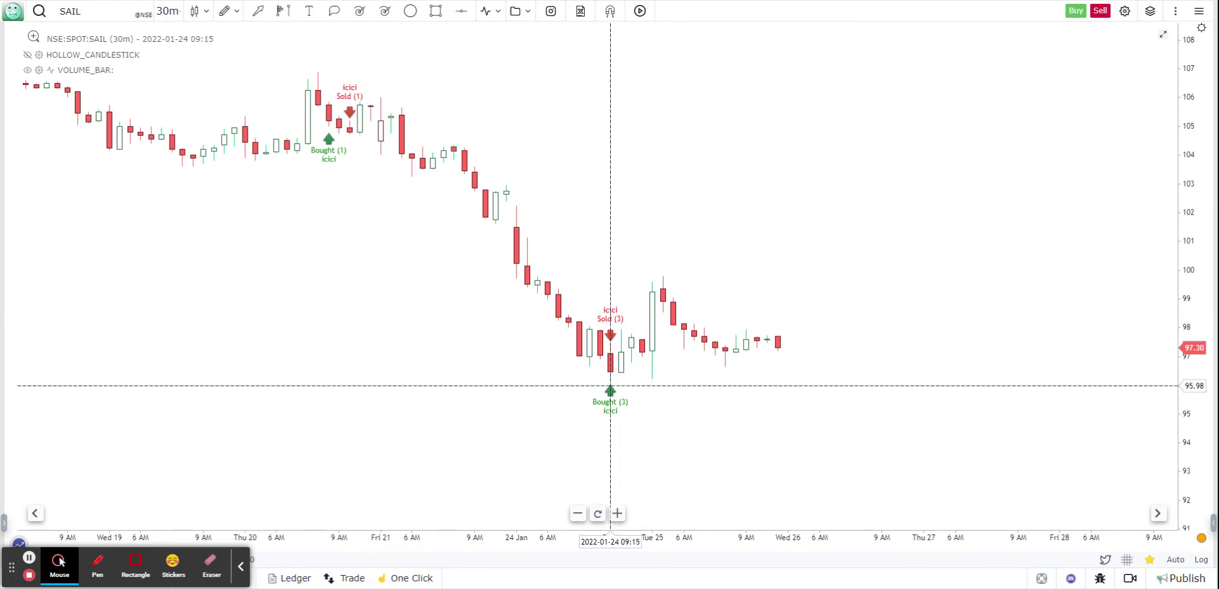
pyautogui.hscroll(-2, 571, 247)
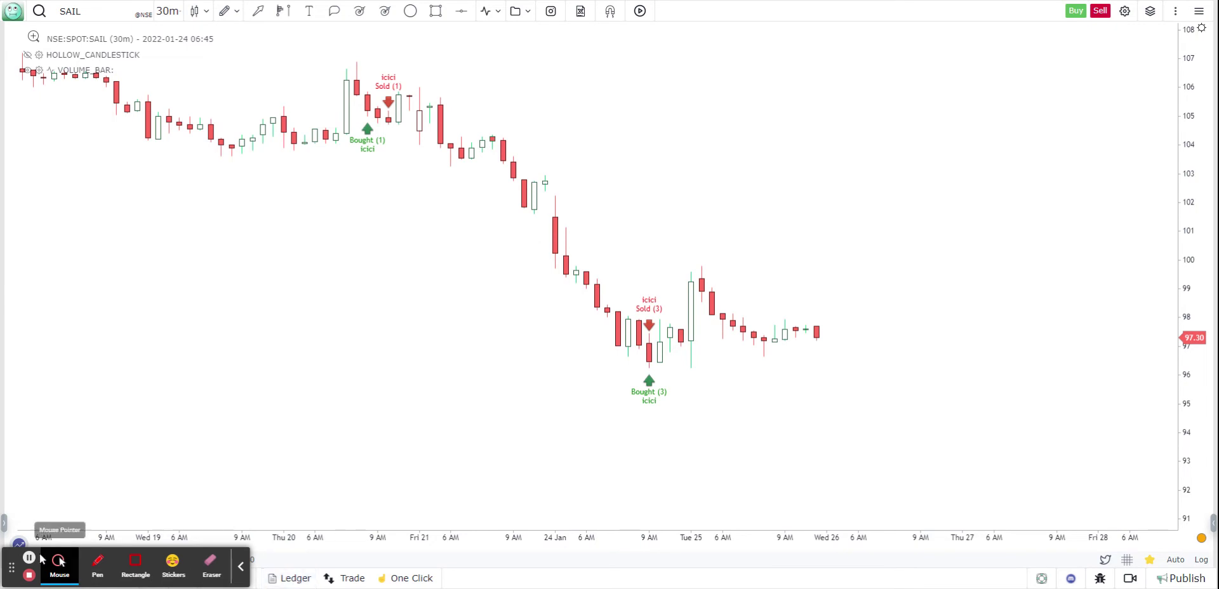
pyautogui.moveTo(15, 568); pyautogui.dragTo(716, 556)
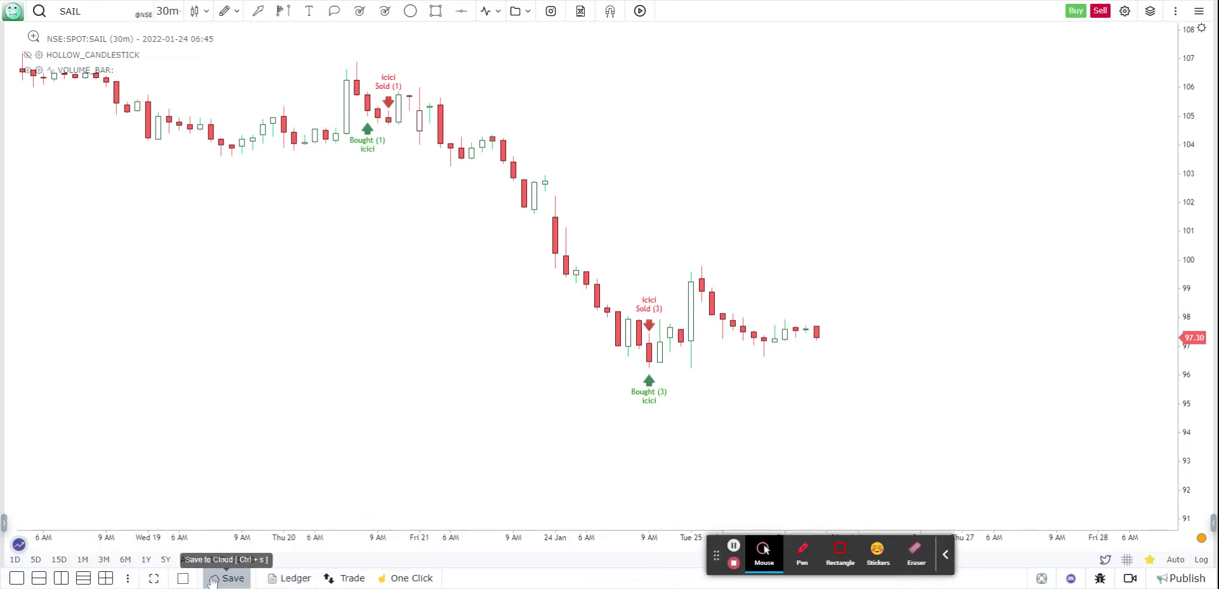
pyautogui.click(291, 578)
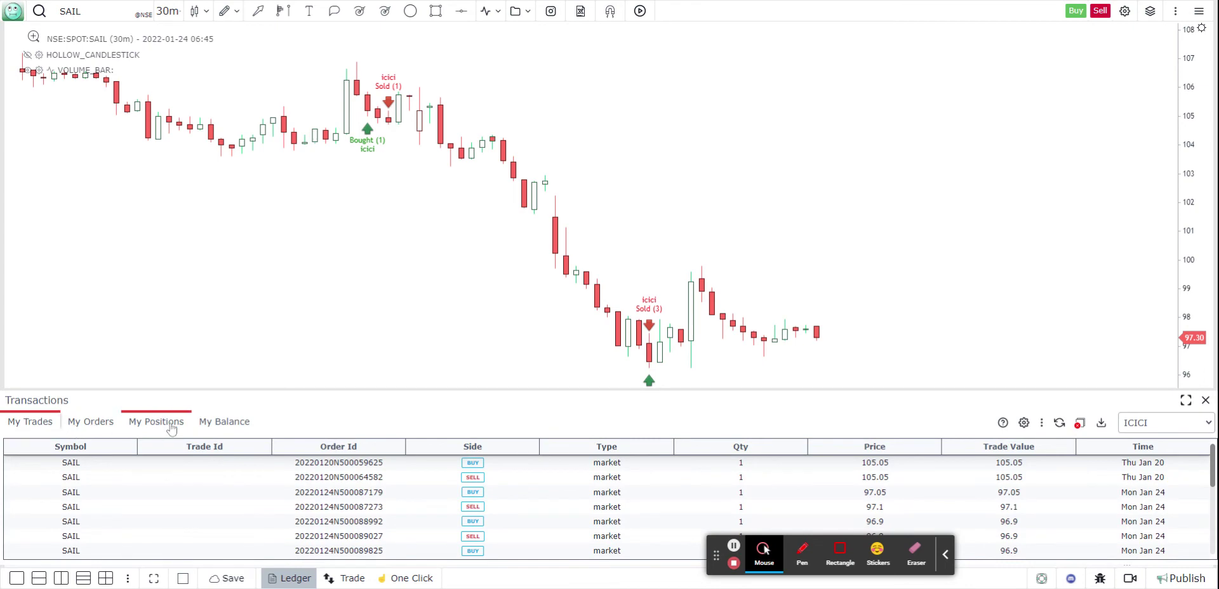
pyautogui.click(1186, 400)
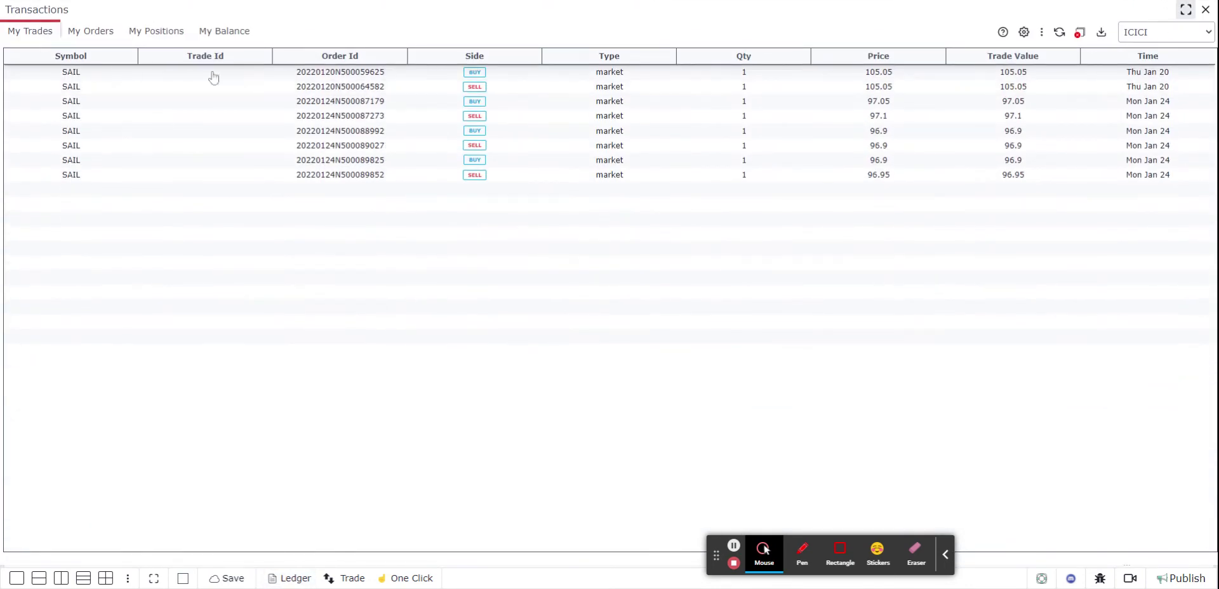
pyautogui.click(91, 31)
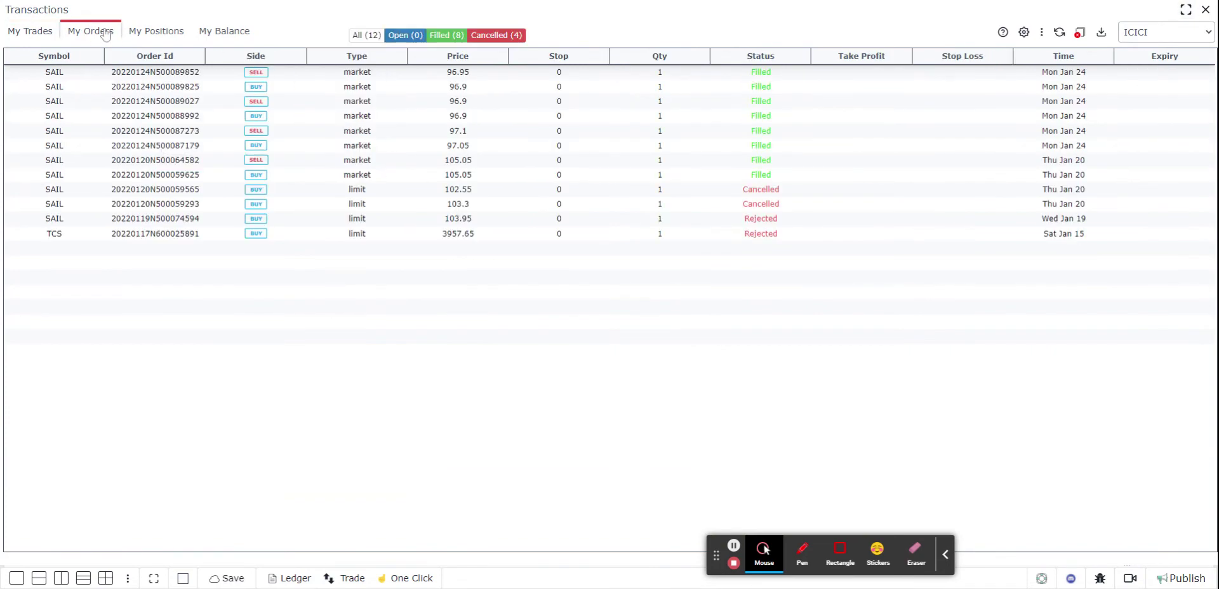
pyautogui.click(150, 31)
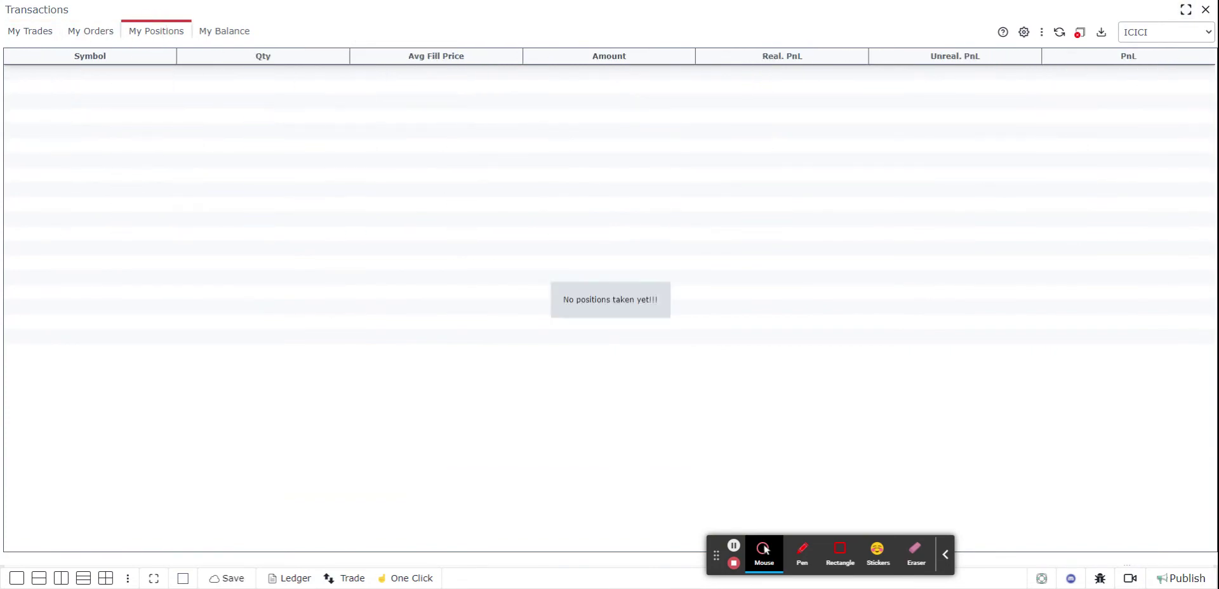
pyautogui.click(97, 37)
pyautogui.click(28, 35)
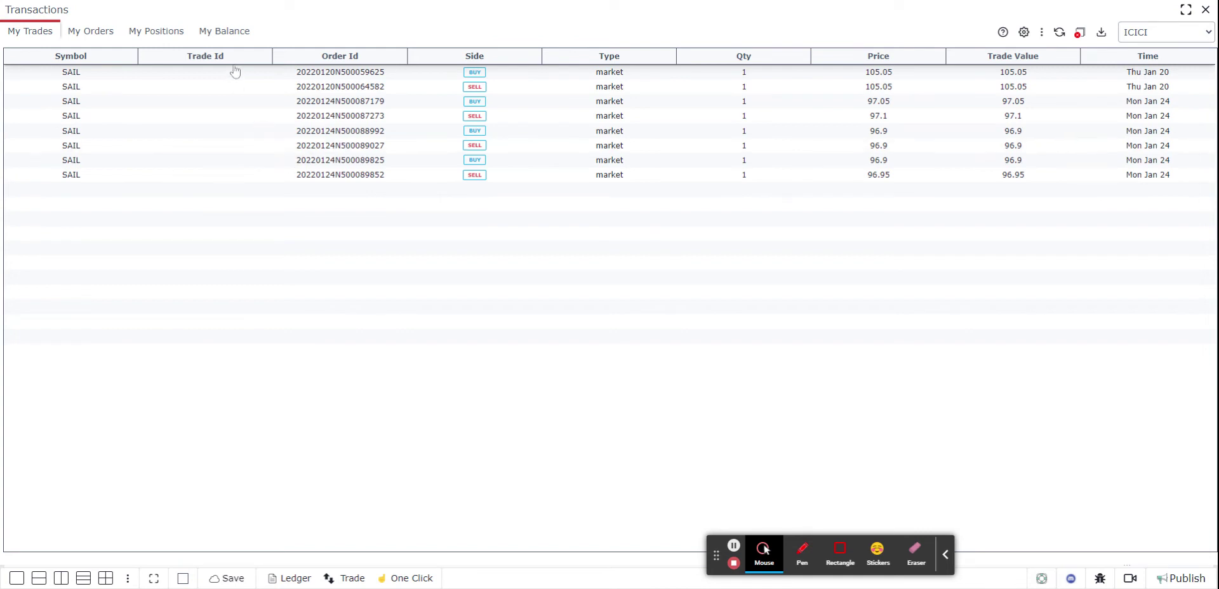
pyautogui.click(1205, 11)
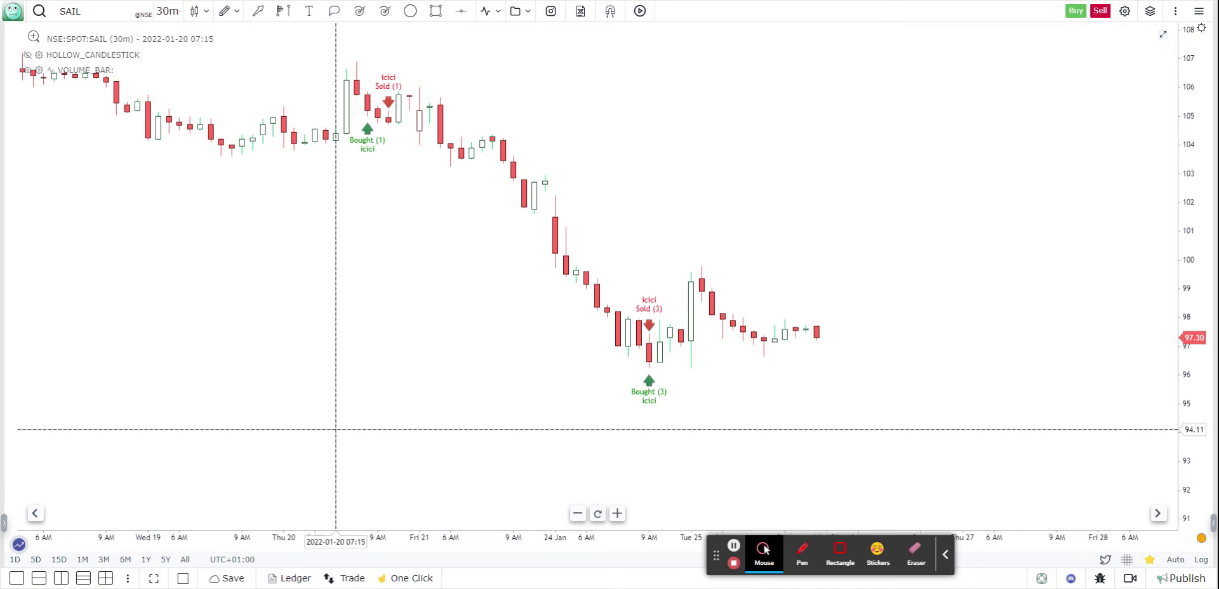
# Step: Start a limit buy of 1 SAIL at 94.46 from the chart's context menu
pyautogui.rightClick(336, 430)
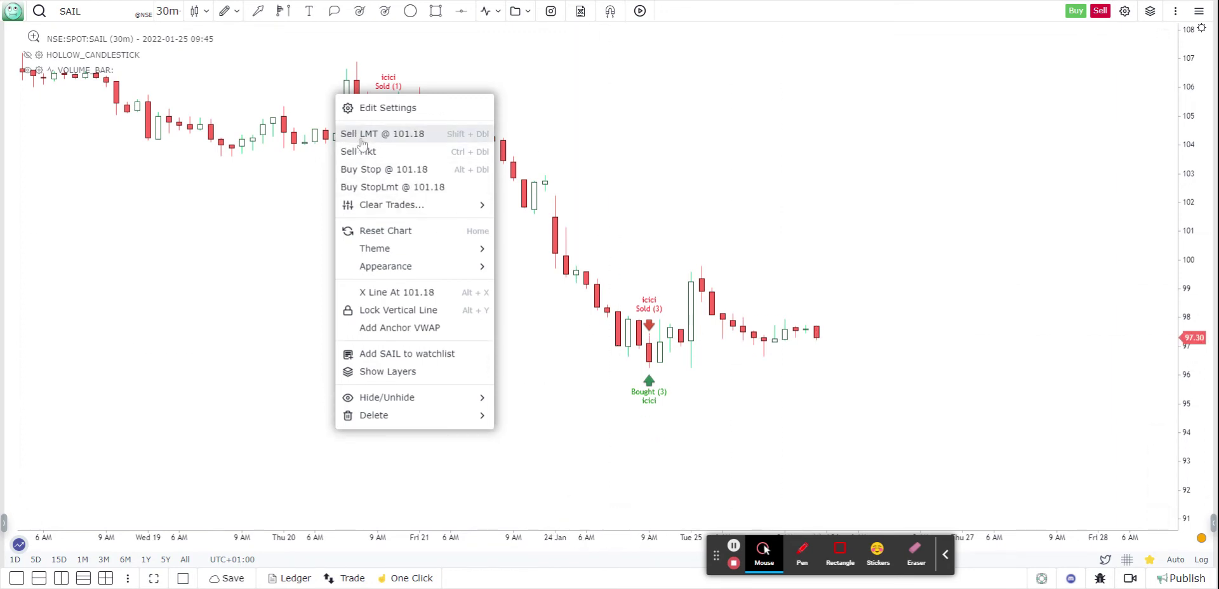
pyautogui.click(713, 413)
pyautogui.rightClick(659, 419)
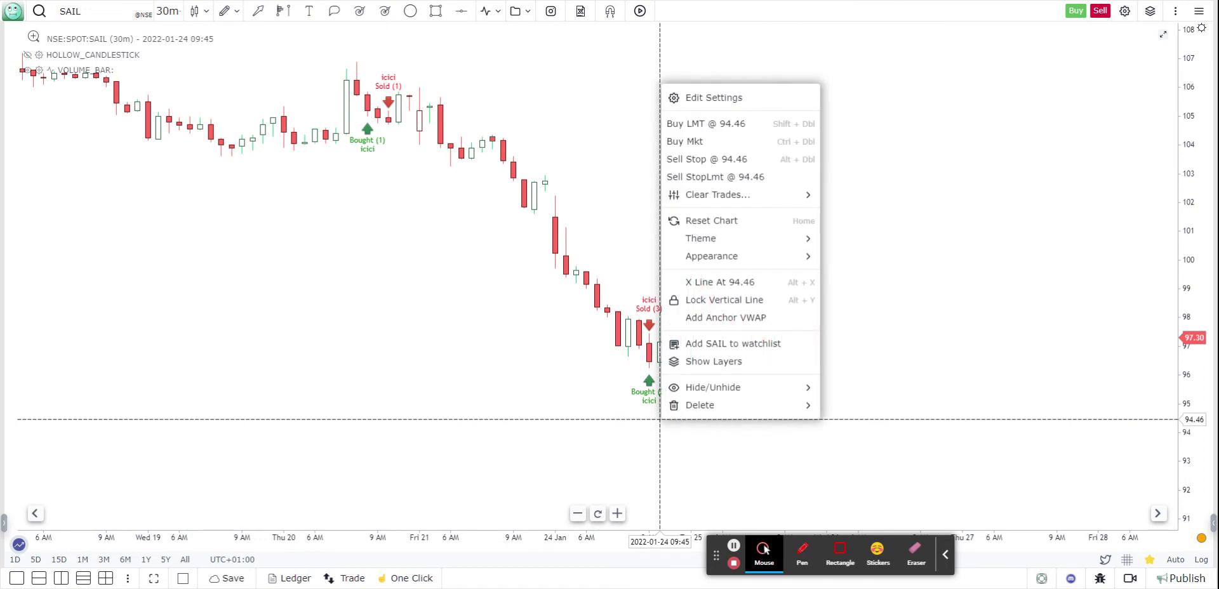
pyautogui.click(695, 124)
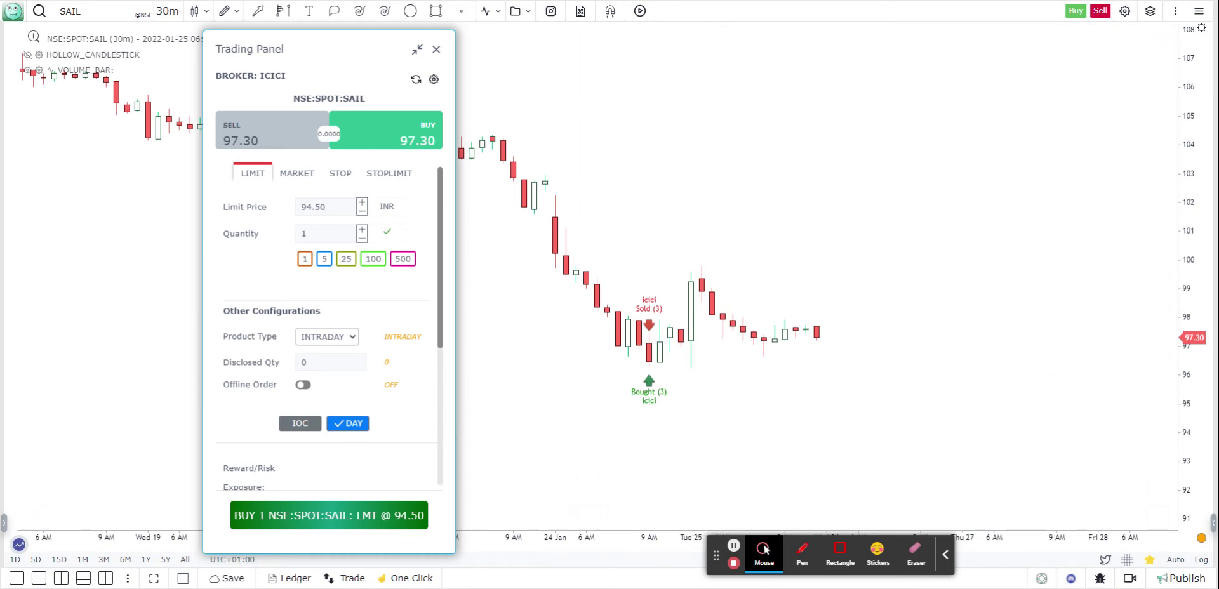
# Step: Set the order quantity to 10 and save it as the default size
pyautogui.click(311, 235)
pyautogui.write('0')
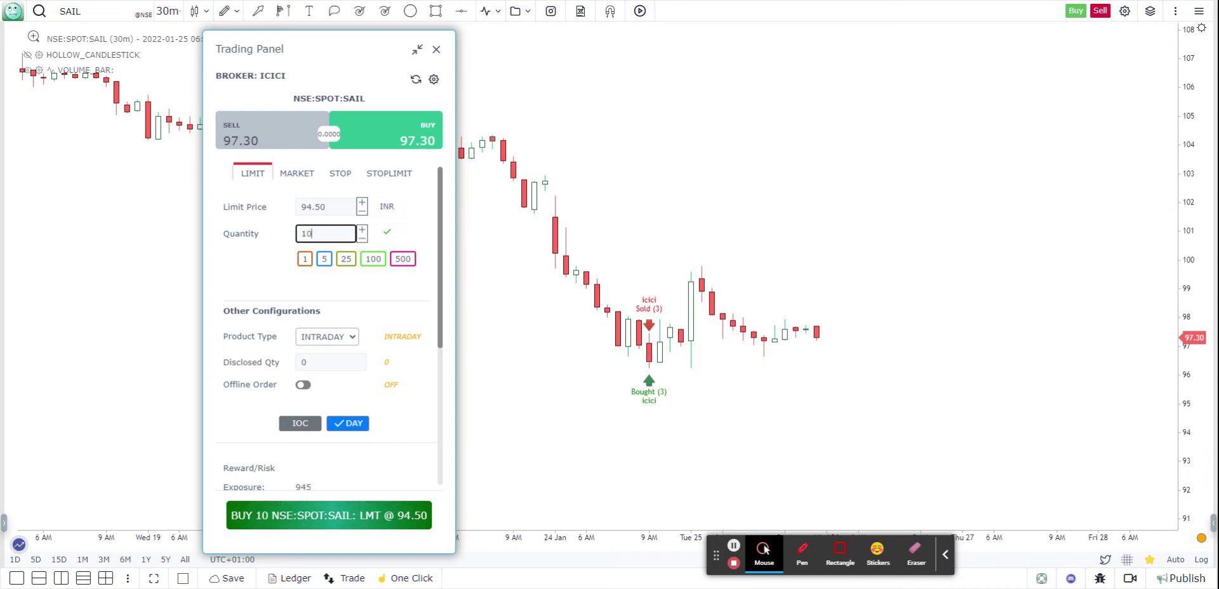
pyautogui.click(388, 236)
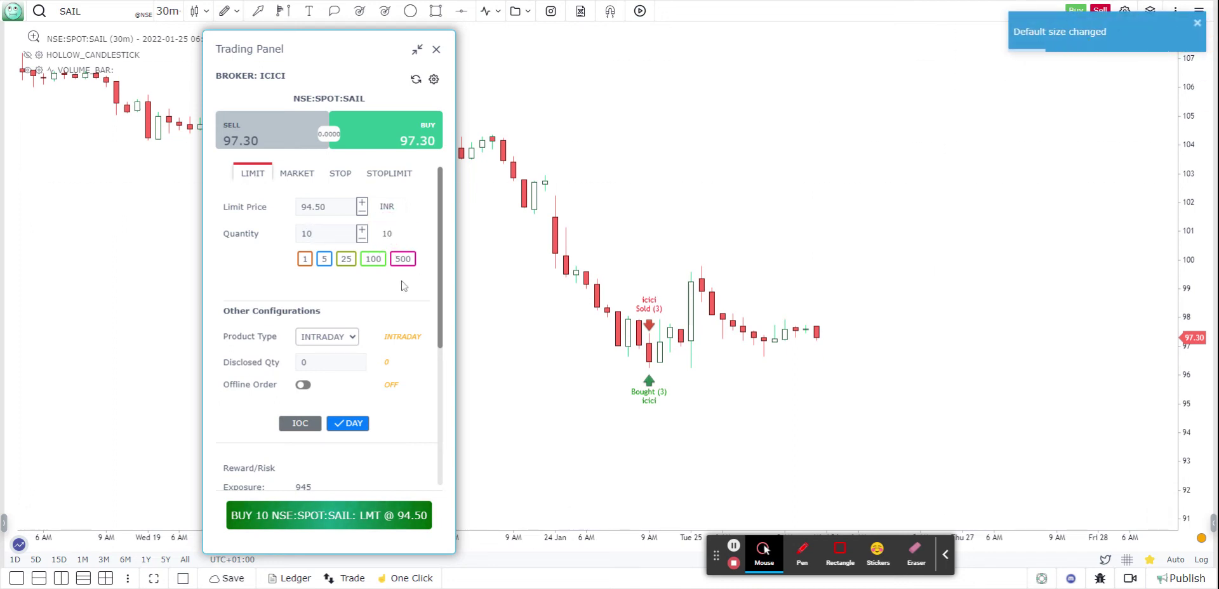
pyautogui.click(297, 238)
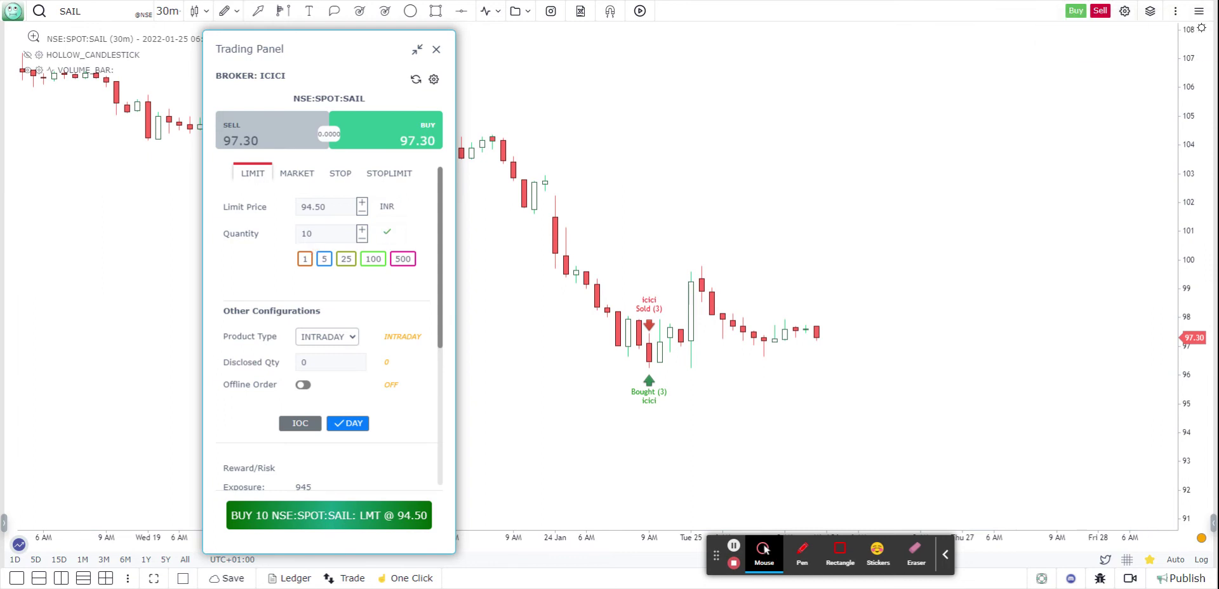
# Step: Change the quantity to 5 and switch the order to the SELL side
pyautogui.click(308, 235)
pyautogui.press('BackSpace')
pyautogui.write('5')
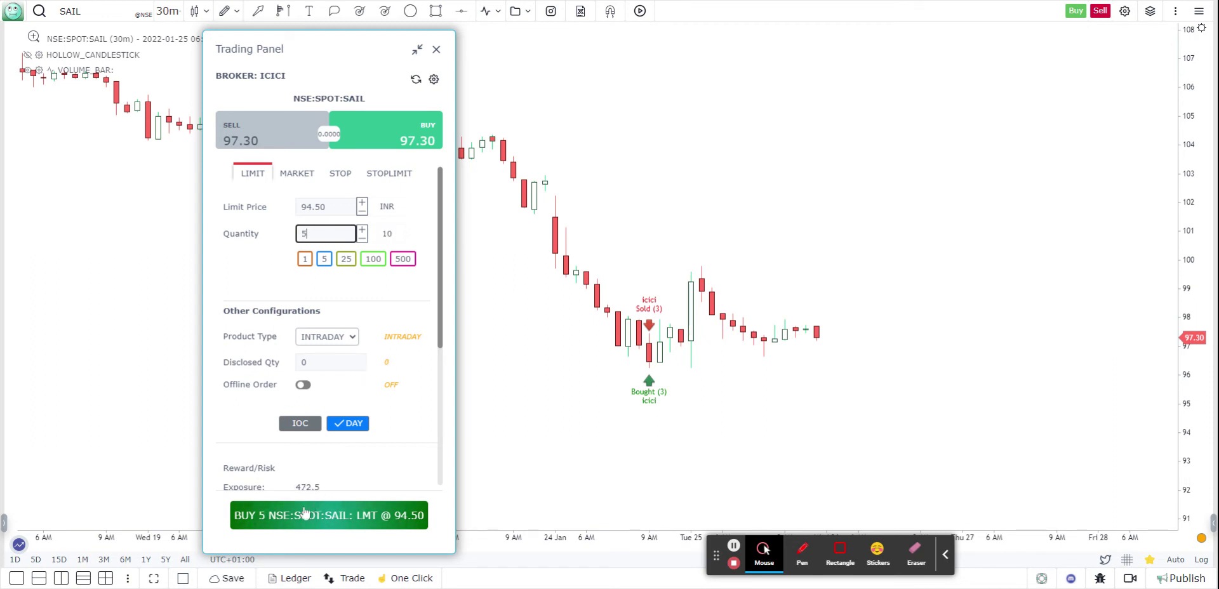
pyautogui.click(264, 147)
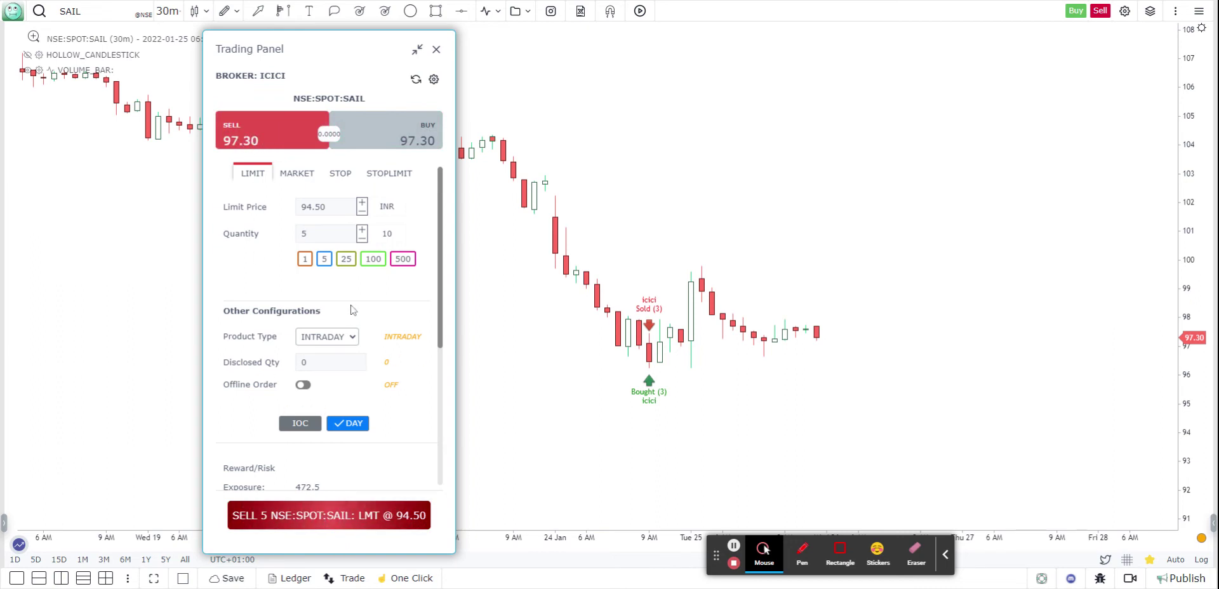
# Step: Review the Market, Stop and Stop-Limit order types, then close the panel unplaced
pyautogui.click(302, 181)
pyautogui.click(334, 181)
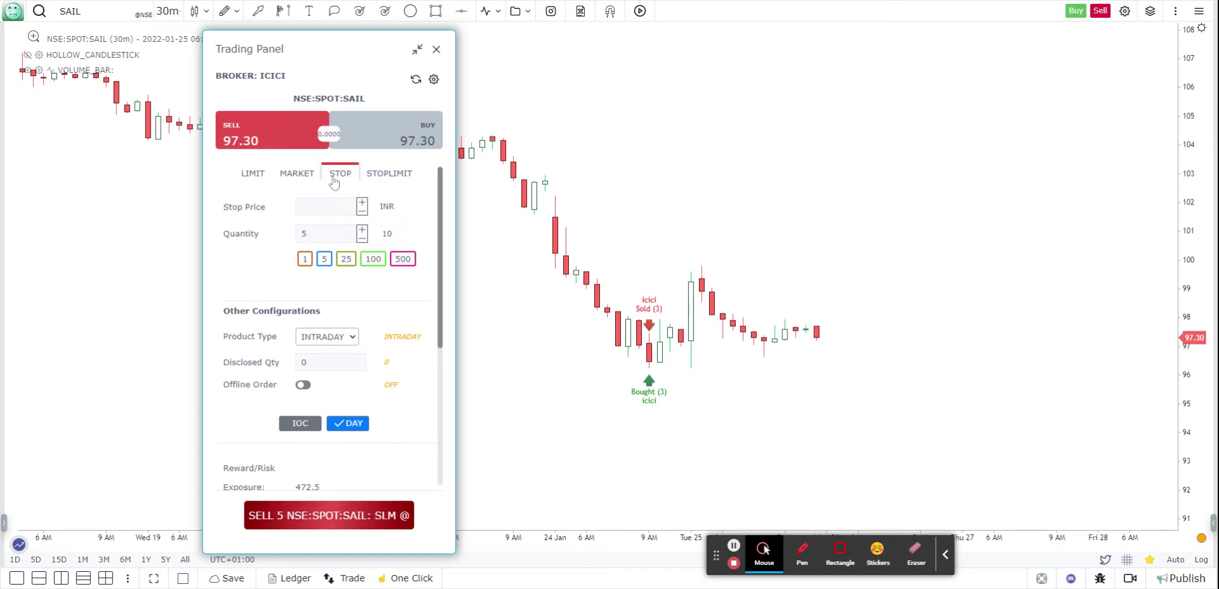
pyautogui.click(403, 174)
pyautogui.click(343, 178)
pyautogui.click(286, 178)
pyautogui.click(248, 178)
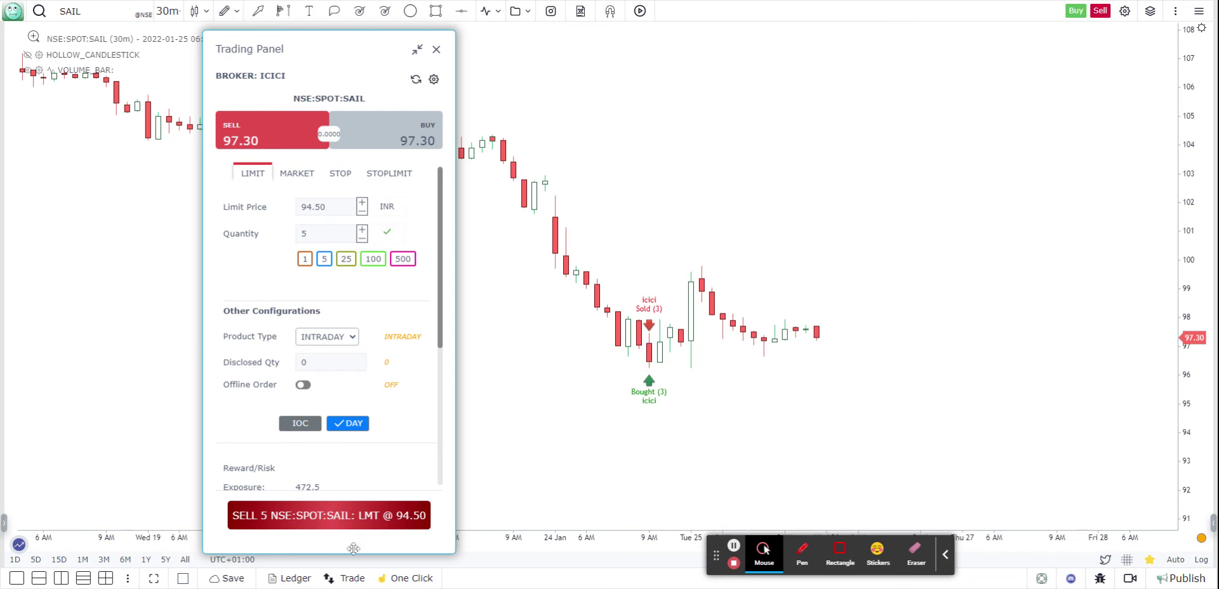
pyautogui.click(442, 55)
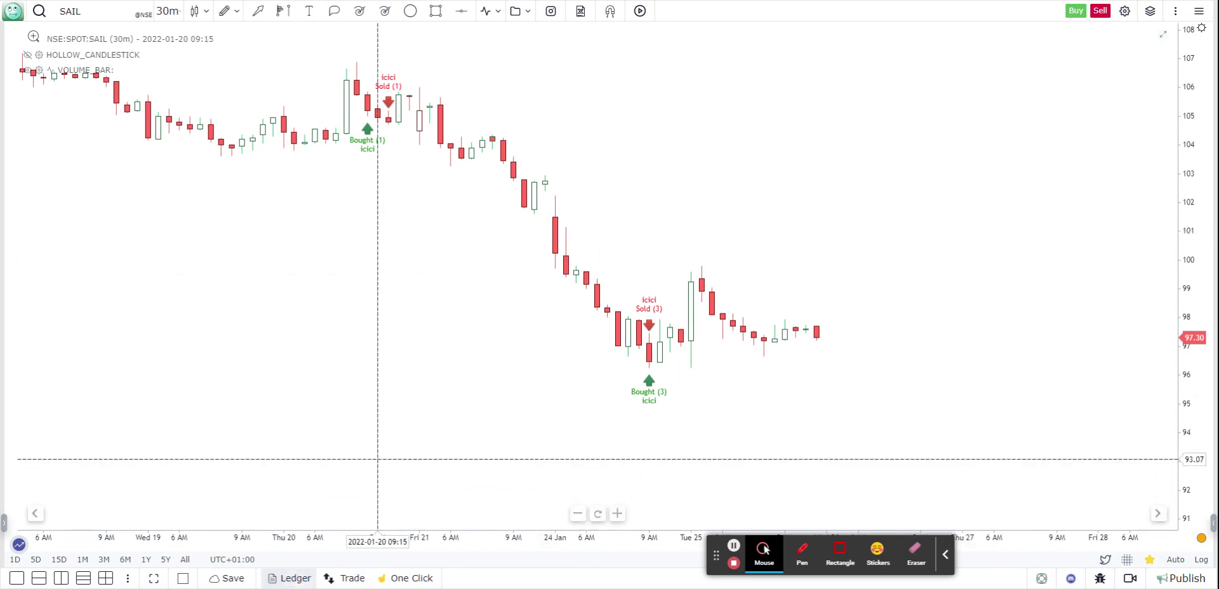
# Step: Turn on one-click trading, then close the One Click Trade bar
pyautogui.click(411, 578)
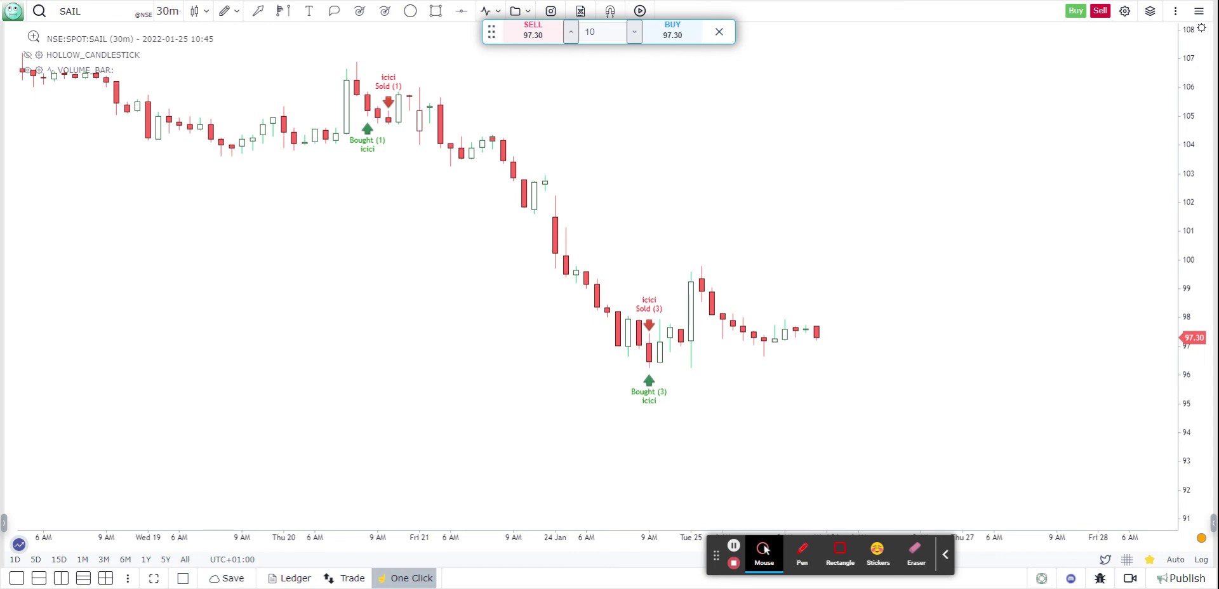
pyautogui.click(719, 32)
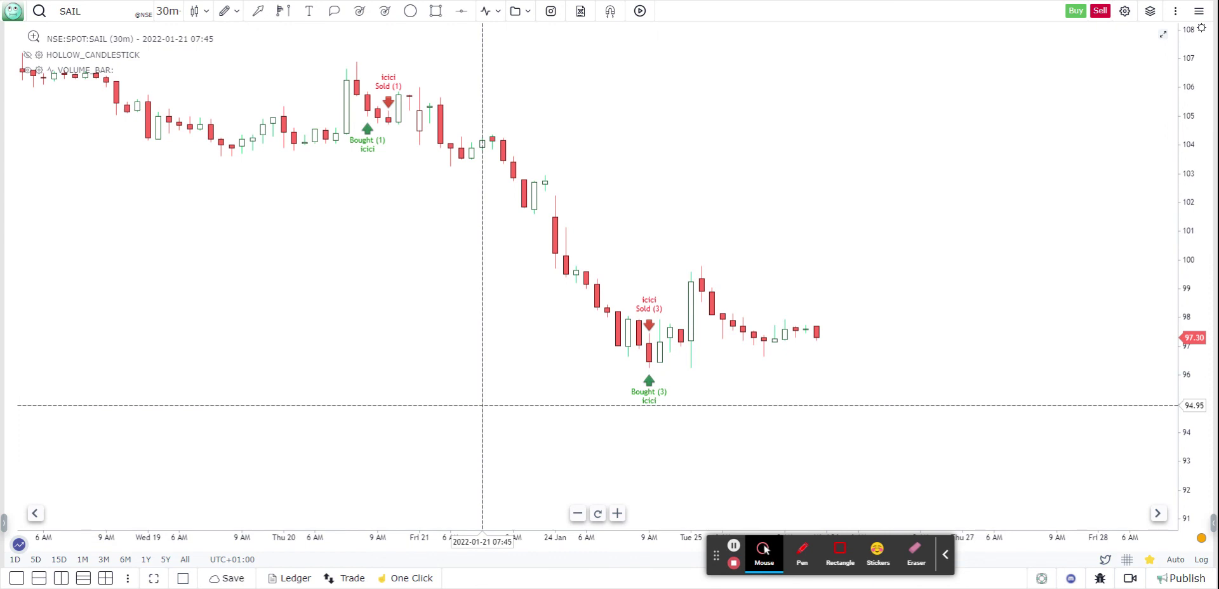
pyautogui.click(481, 406)
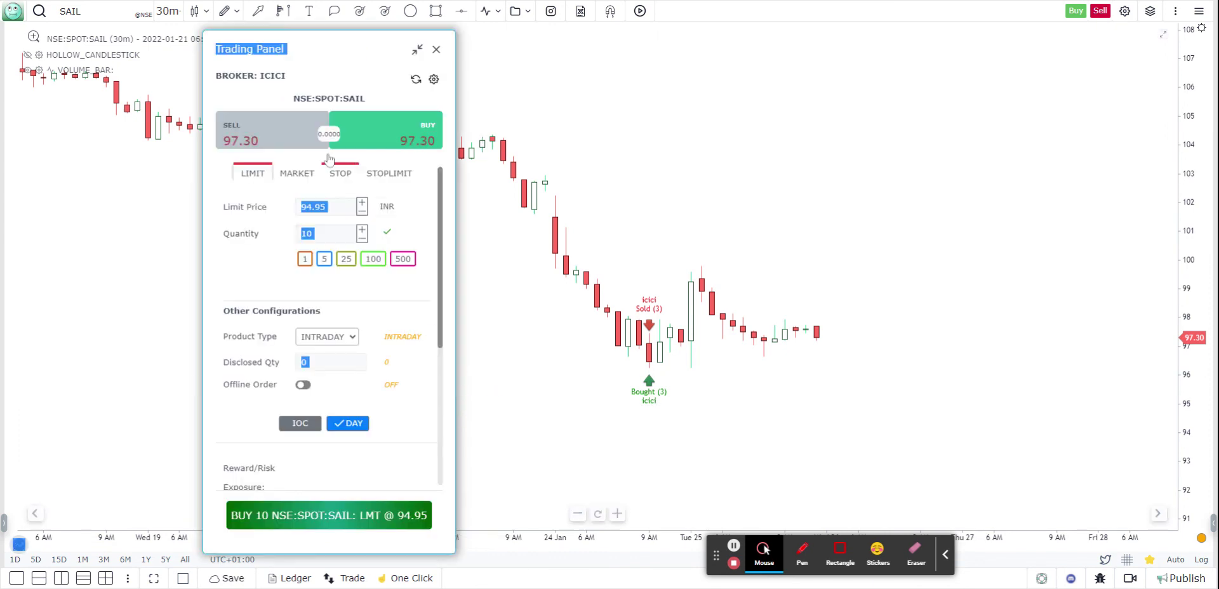
pyautogui.click(303, 56)
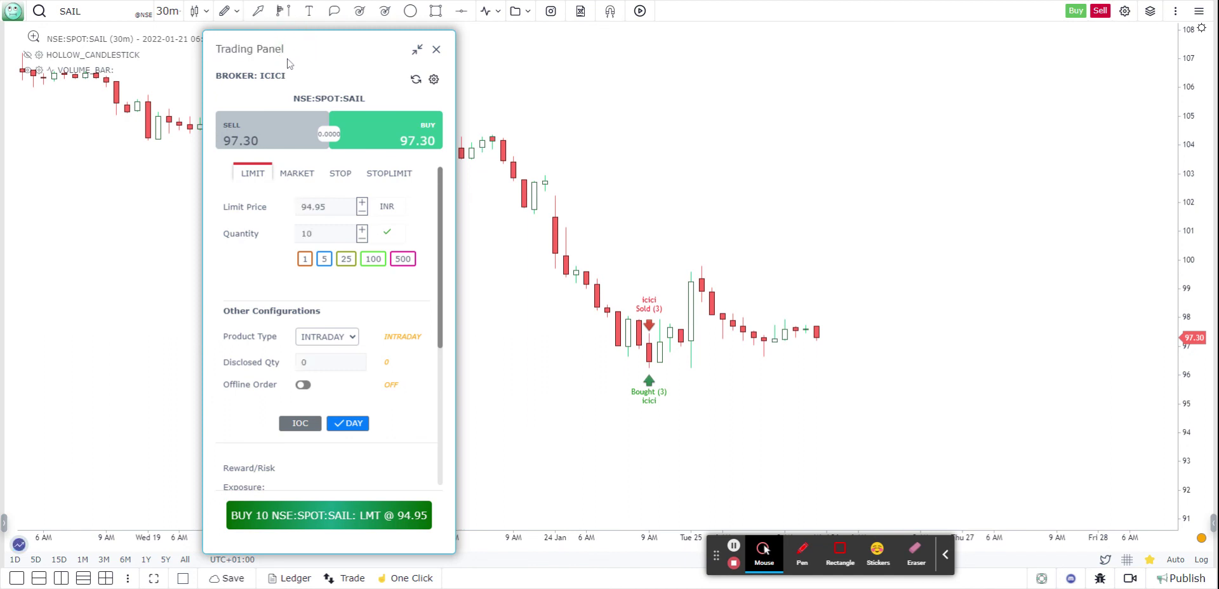
pyautogui.click(437, 52)
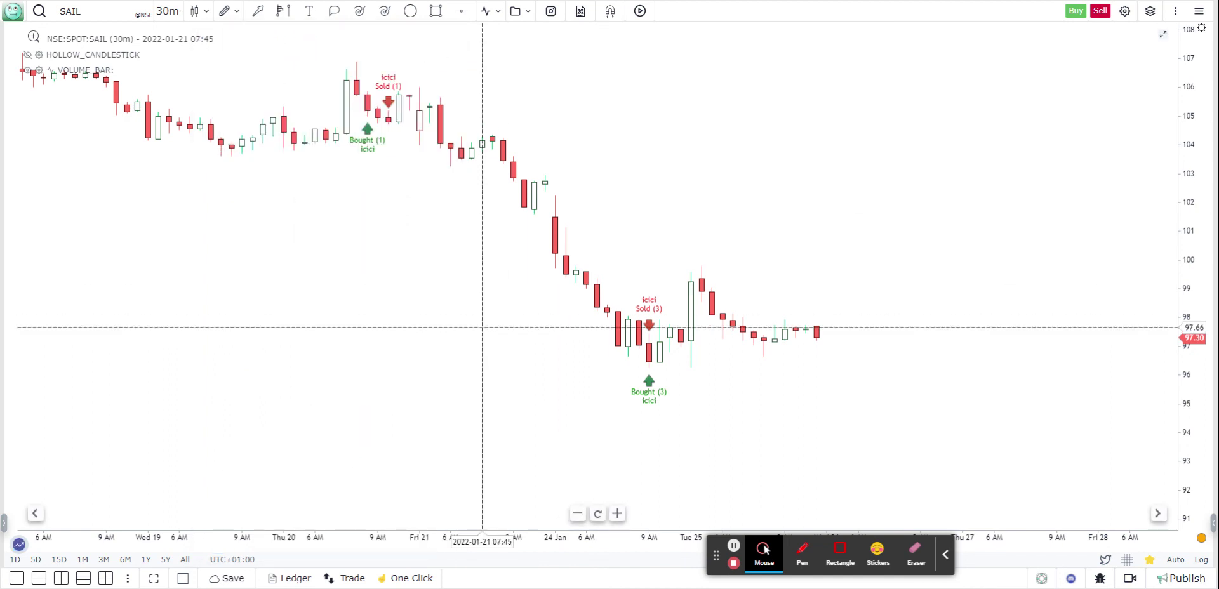